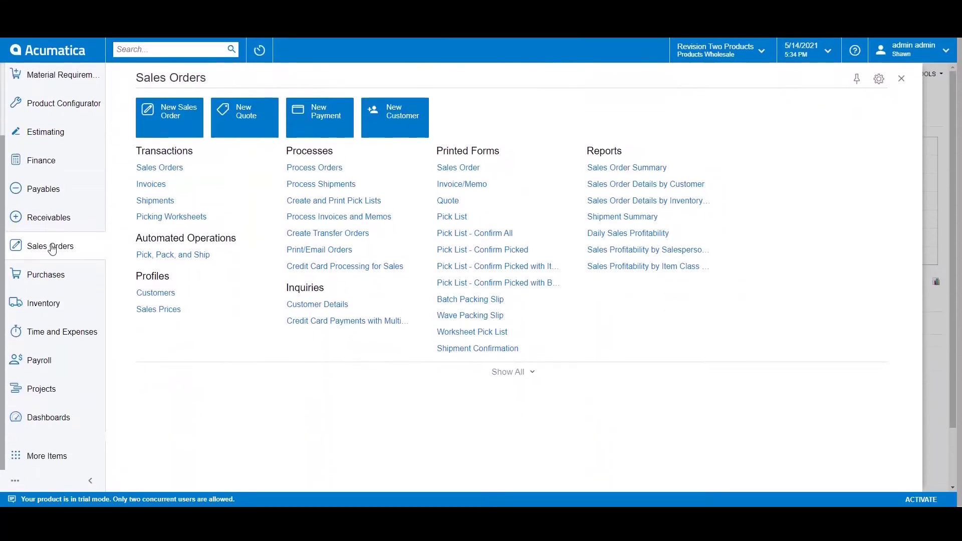
# - Start a new sales order for customer AACUSTOMER (Alta Ace) and open the stock item lookup
pyautogui.click(193, 353)
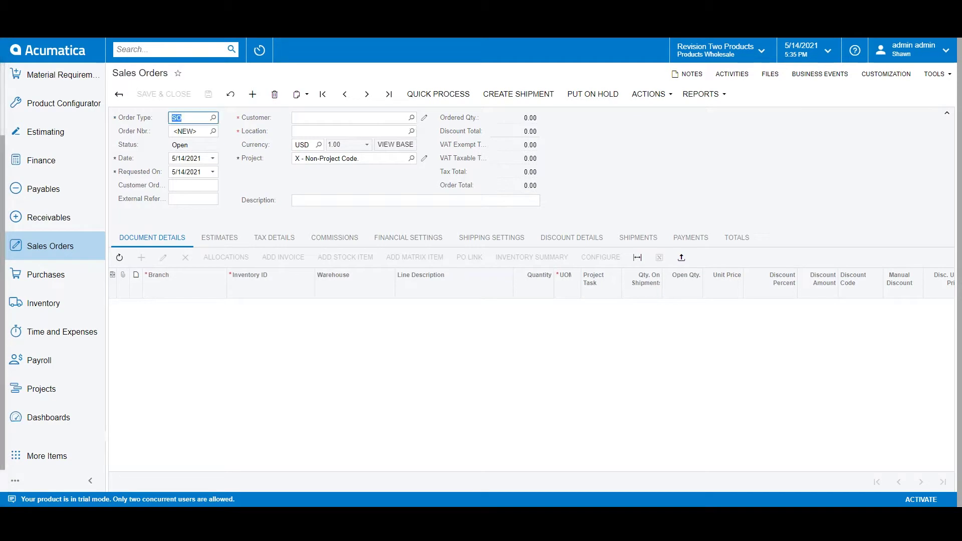
pyautogui.click(411, 117)
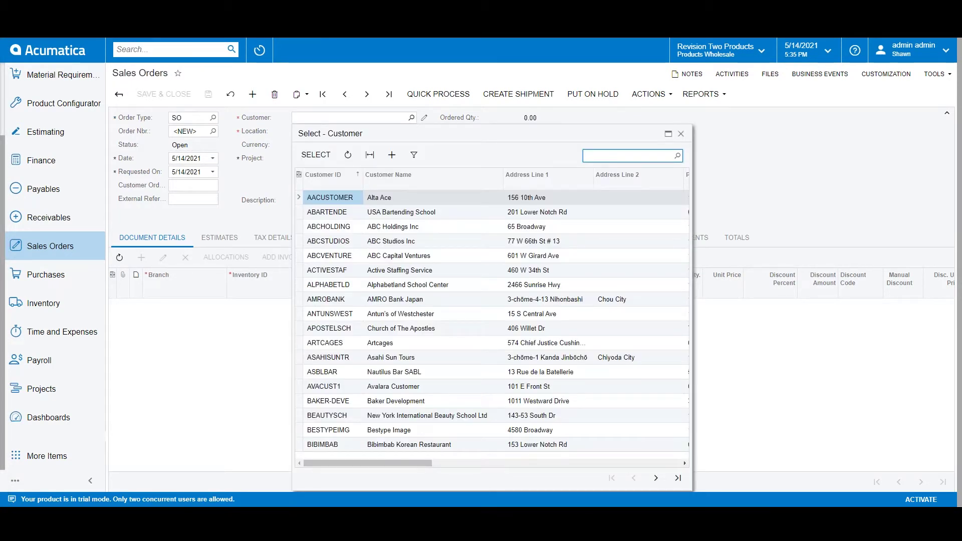
pyautogui.click(380, 197)
pyautogui.doubleClick(379, 196)
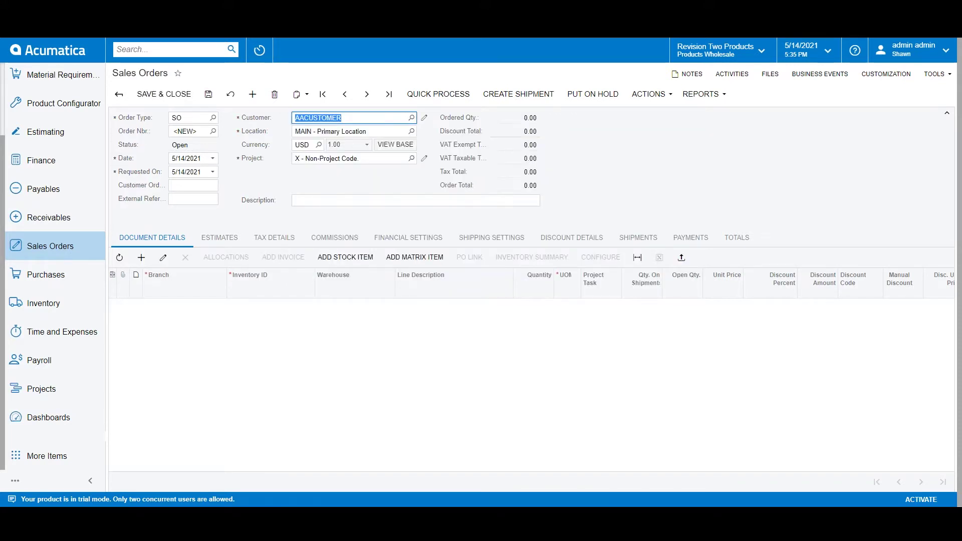
pyautogui.click(345, 257)
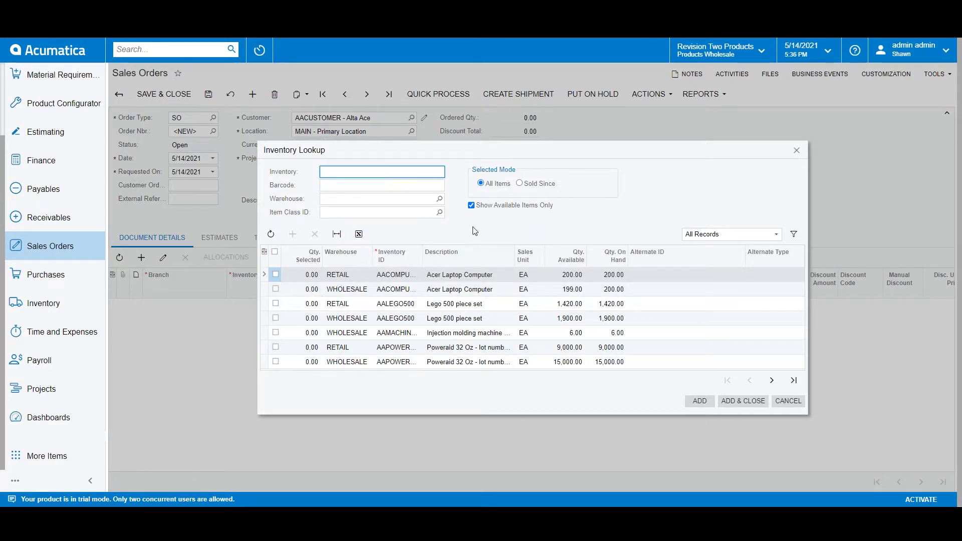
# - Filter items sold since 2/1/2019 and add one Acer Laptop Computer (AACOMPUT01) to the order
pyautogui.click(519, 183)
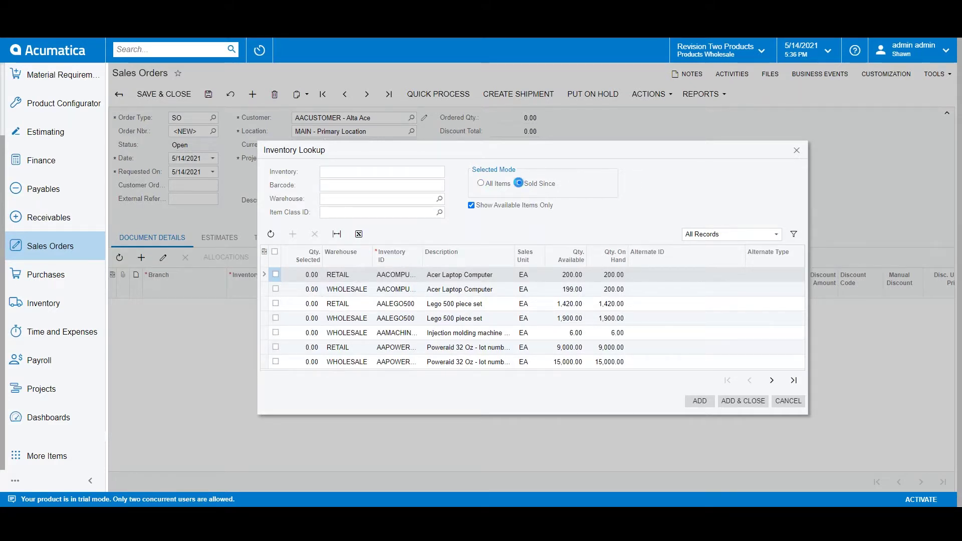
pyautogui.click(539, 236)
pyautogui.click(562, 232)
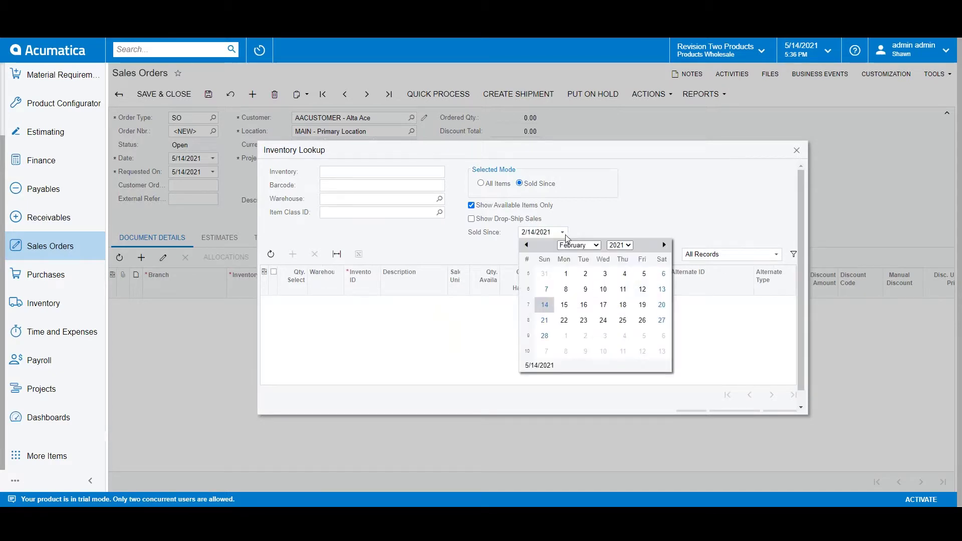
pyautogui.click(627, 246)
pyautogui.click(617, 279)
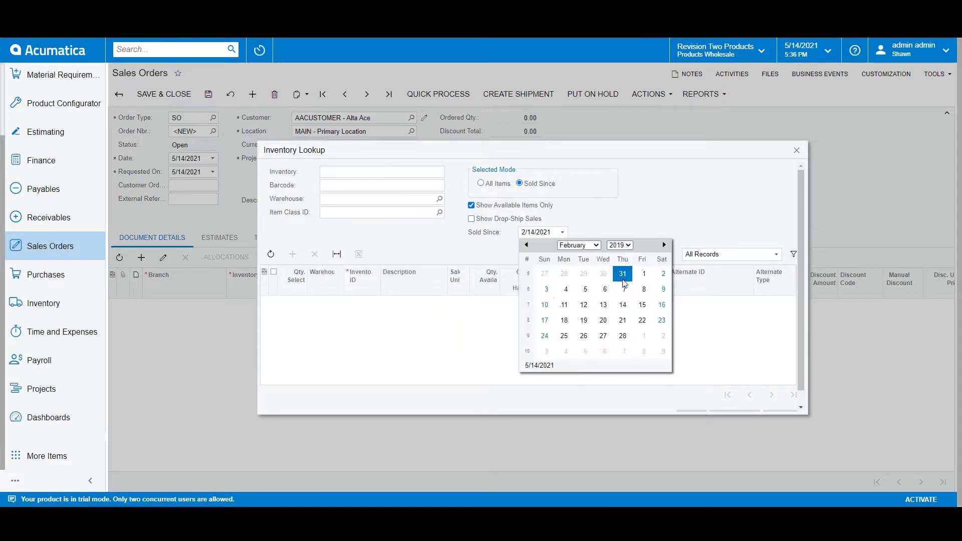
pyautogui.click(643, 274)
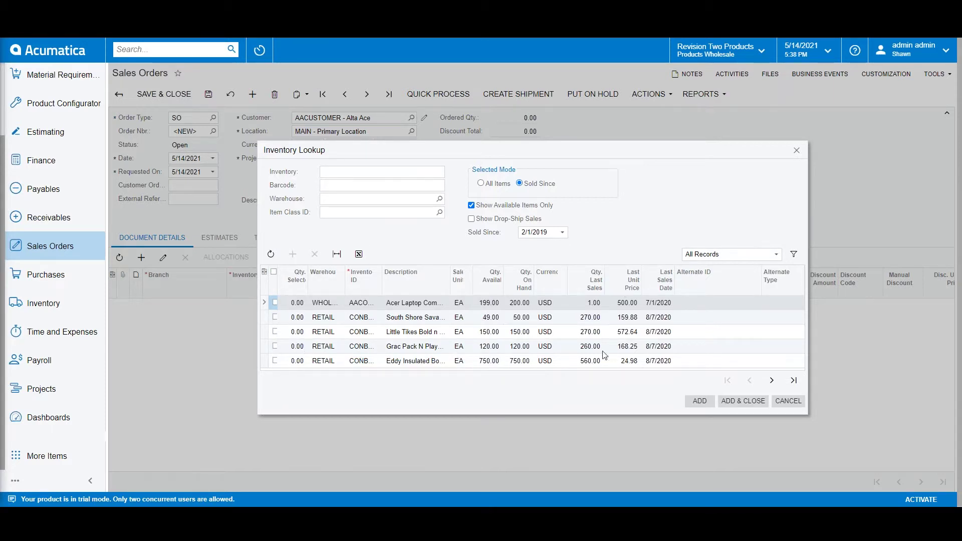
pyautogui.click(274, 302)
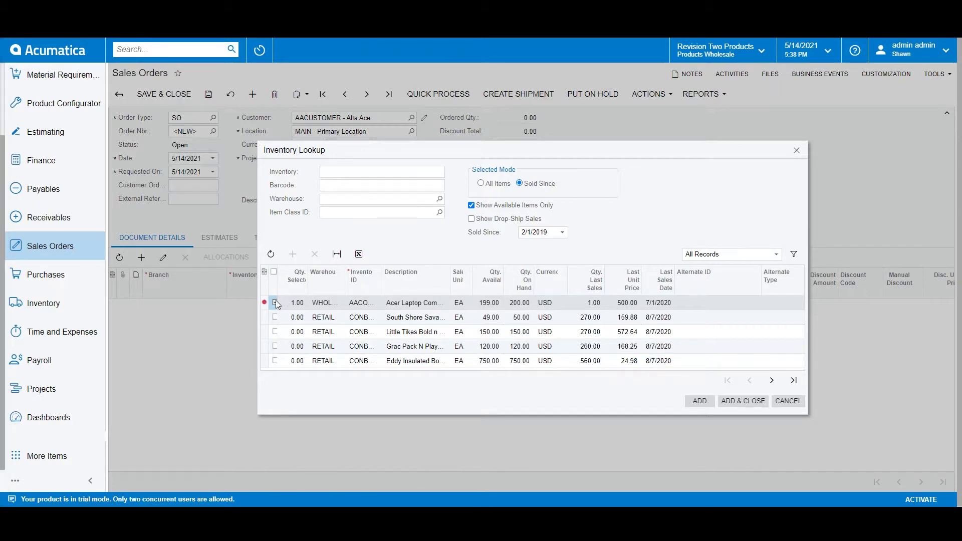
pyautogui.click(743, 401)
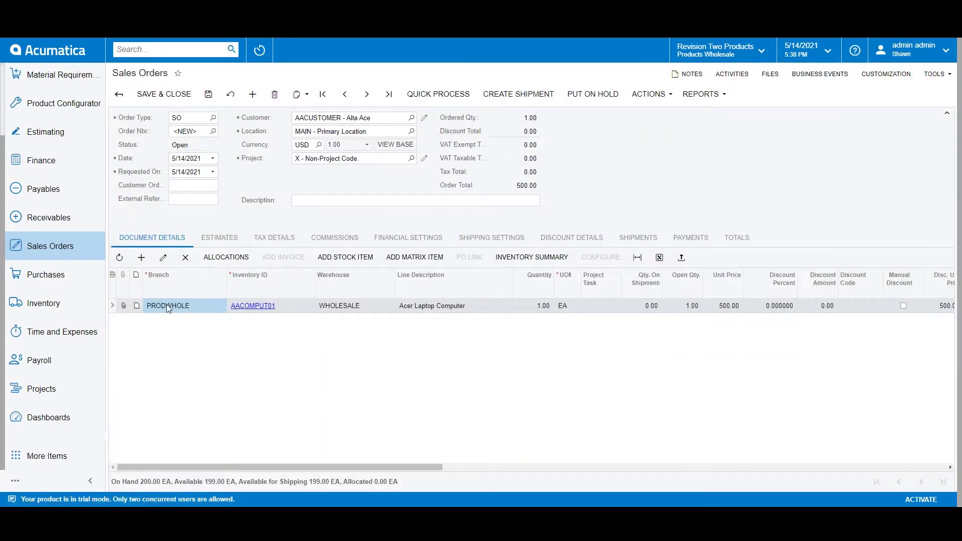
pyautogui.click(142, 257)
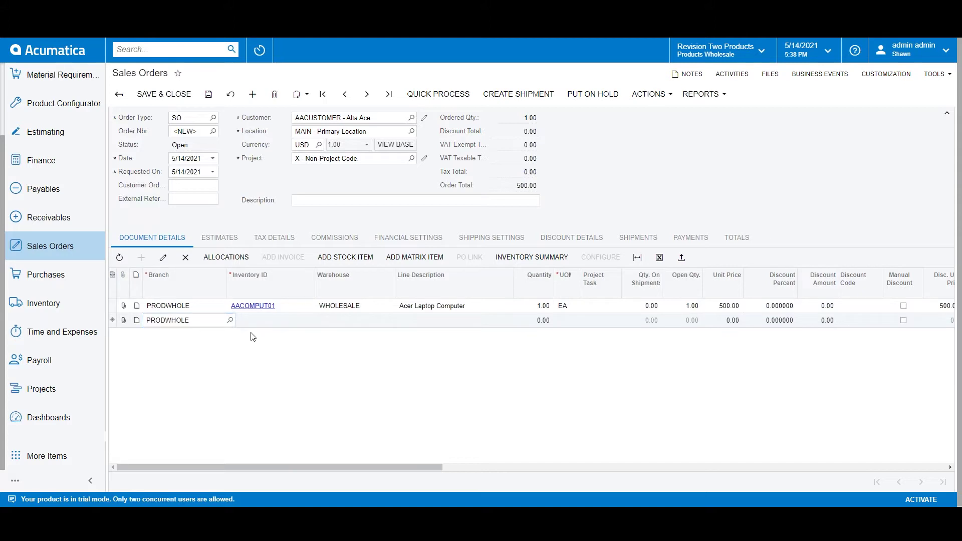
pyautogui.click(264, 320)
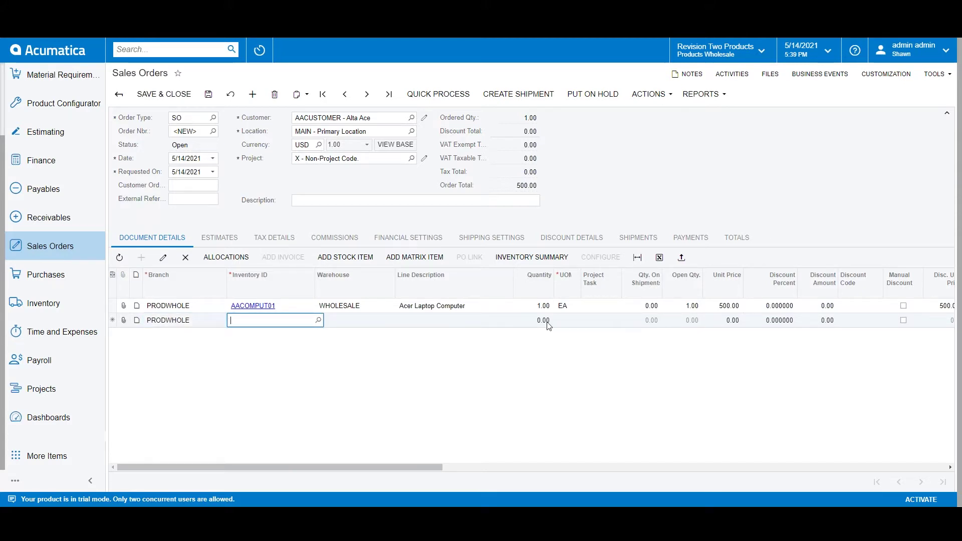
pyautogui.press('Escape')
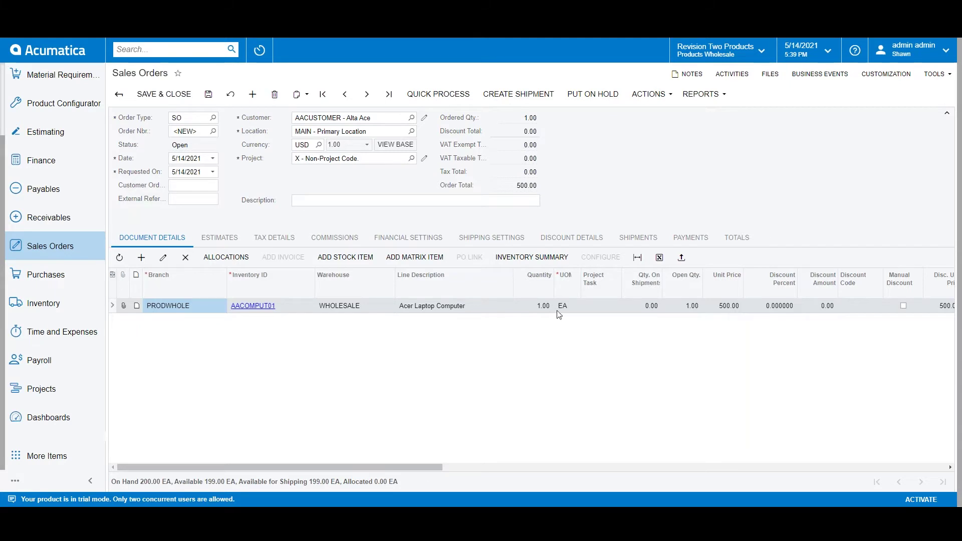
# - Choose the FedEx Standard Overnight (FEDEX1) rate of 113.60 from the order's carrier rates
pyautogui.click(513, 244)
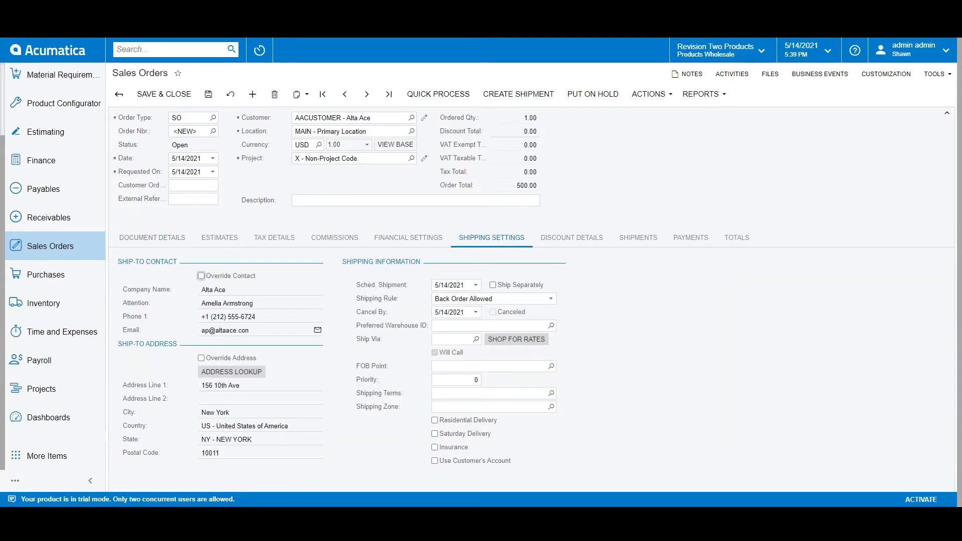
pyautogui.click(516, 339)
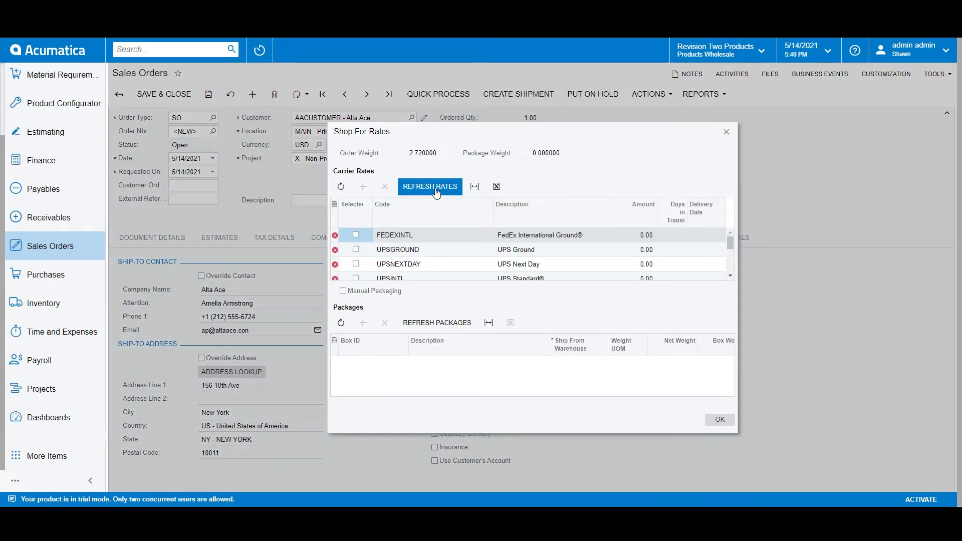
pyautogui.scroll(-5, 441, 251)
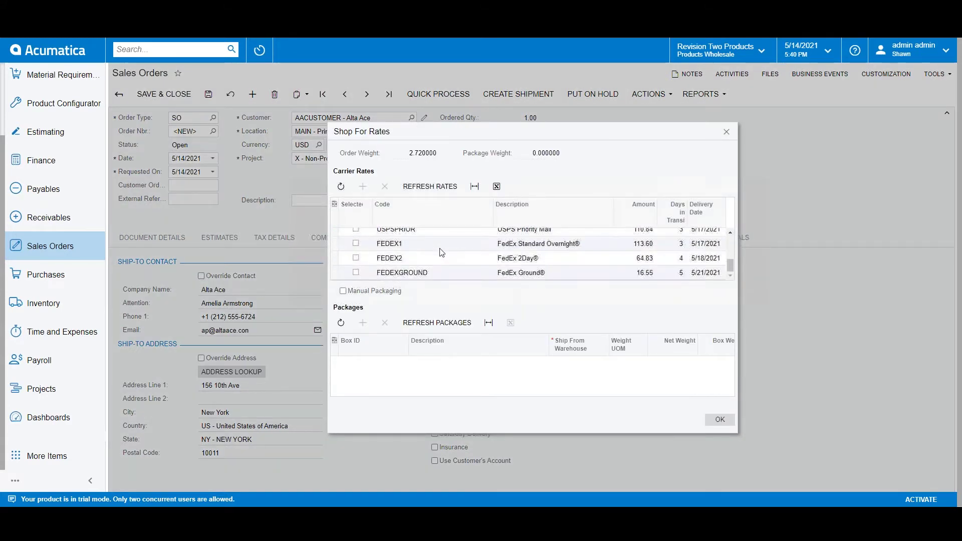
pyautogui.click(356, 243)
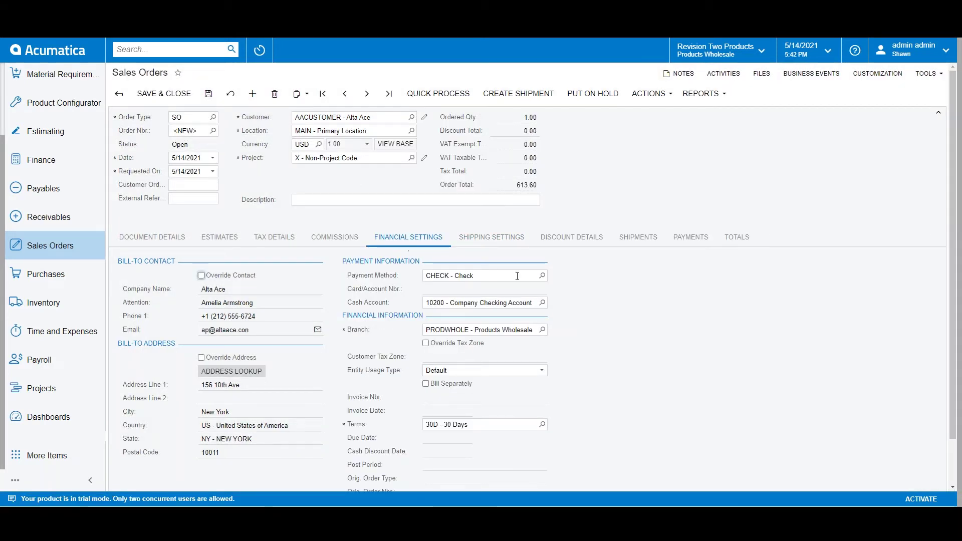
# - Browse payment methods but keep CHECK, then bring up the order's actions list
pyautogui.click(542, 277)
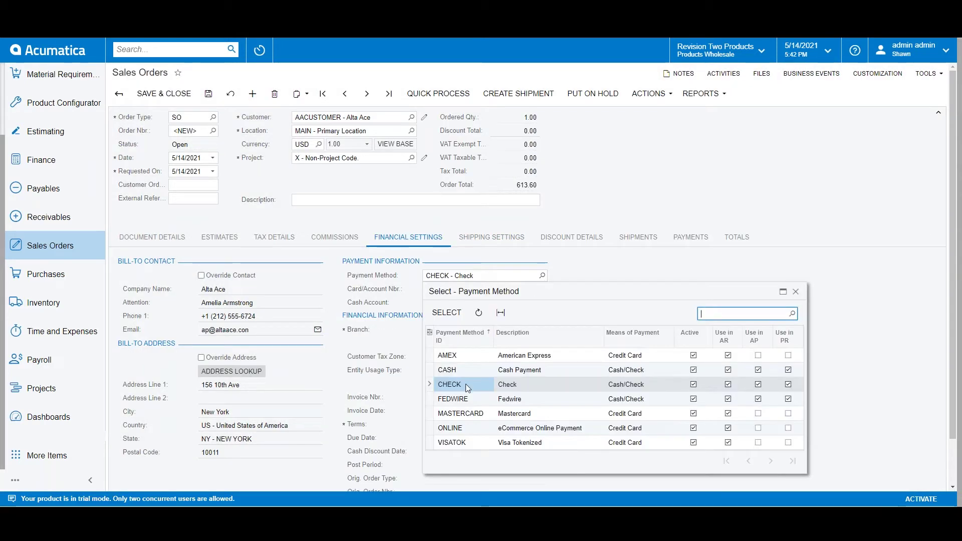
pyautogui.click(466, 400)
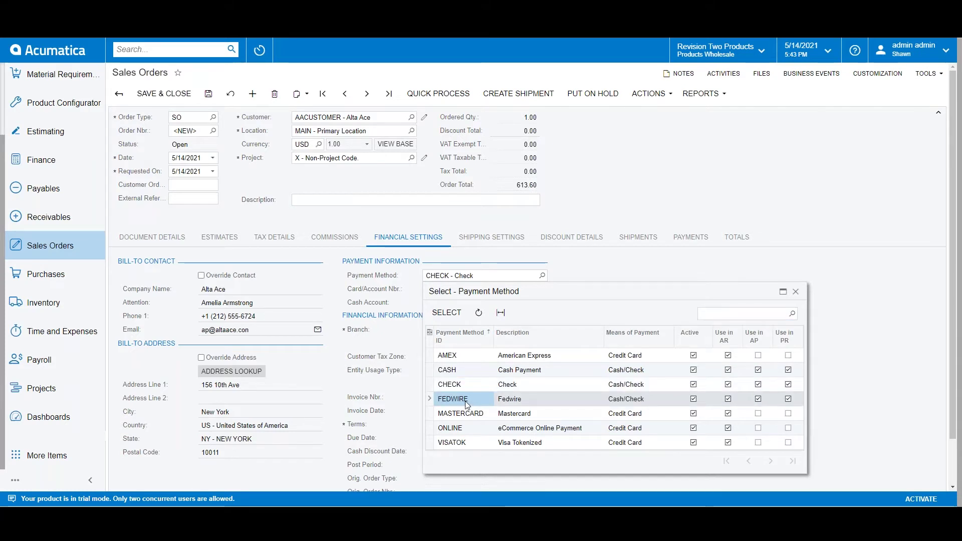
pyautogui.click(467, 413)
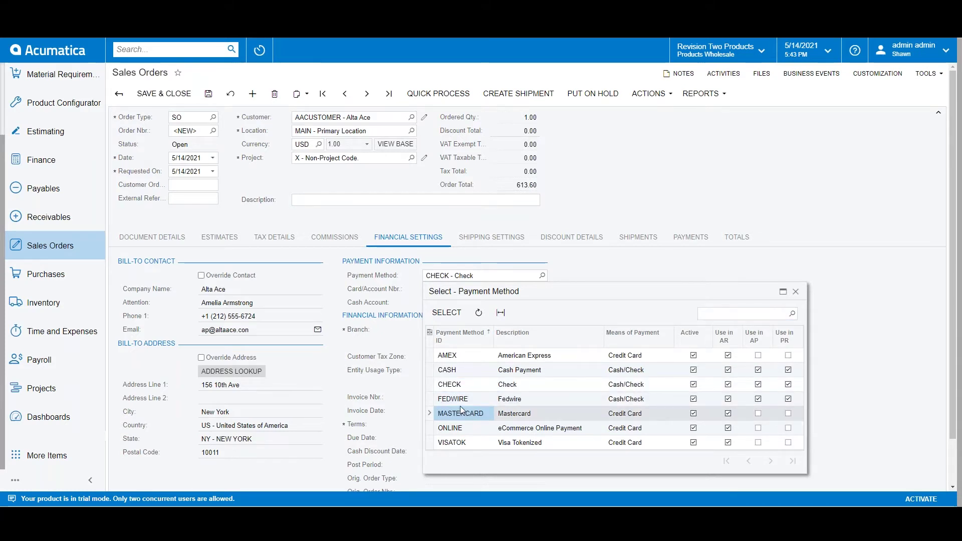
pyautogui.press('Escape')
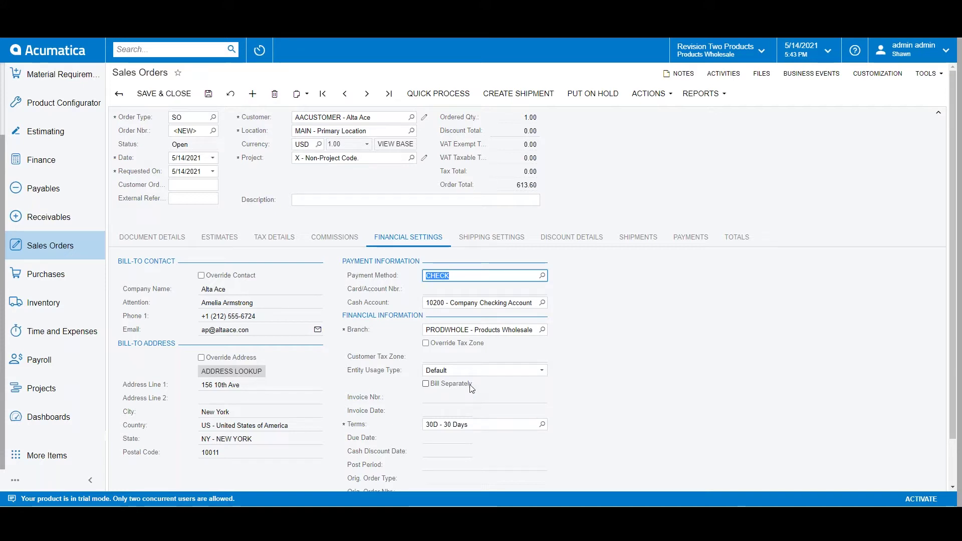
pyautogui.click(648, 93)
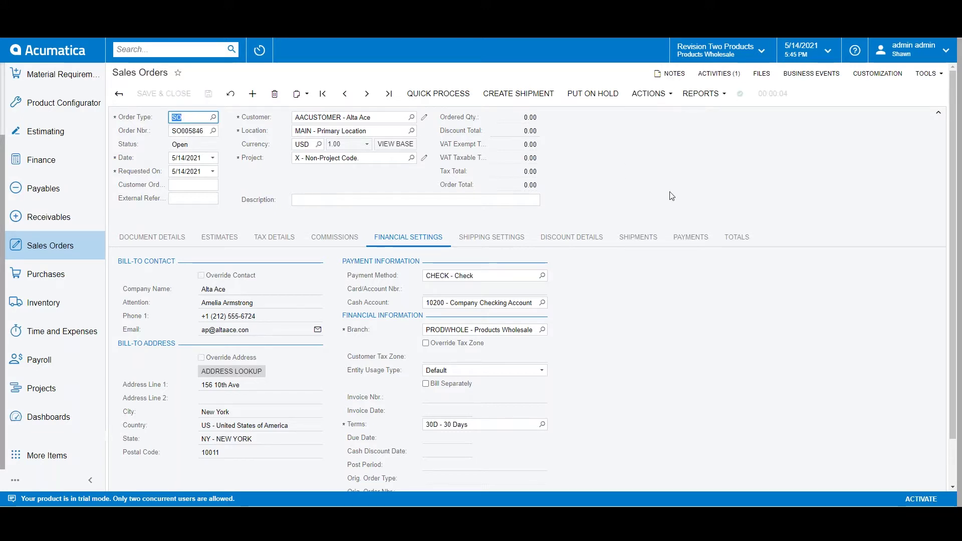
pyautogui.click(726, 76)
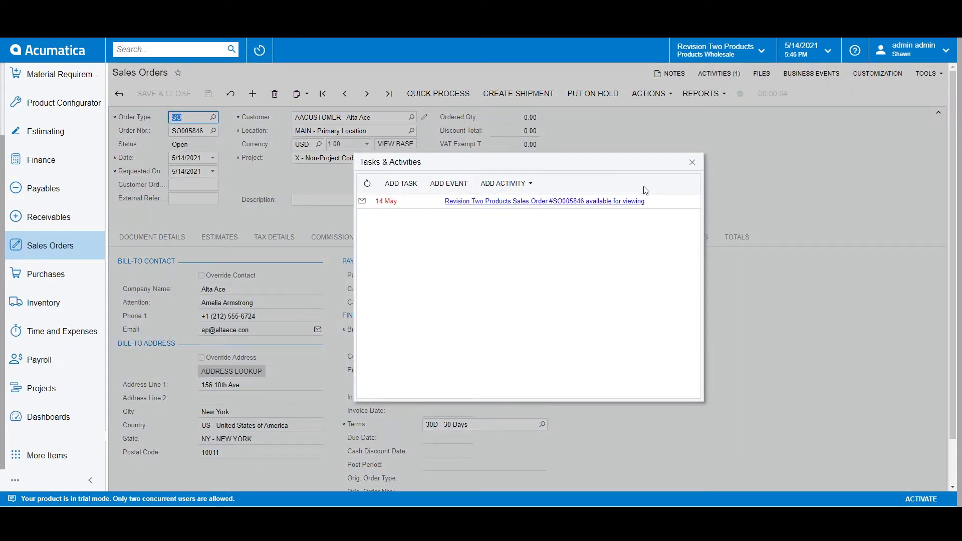
pyautogui.click(635, 201)
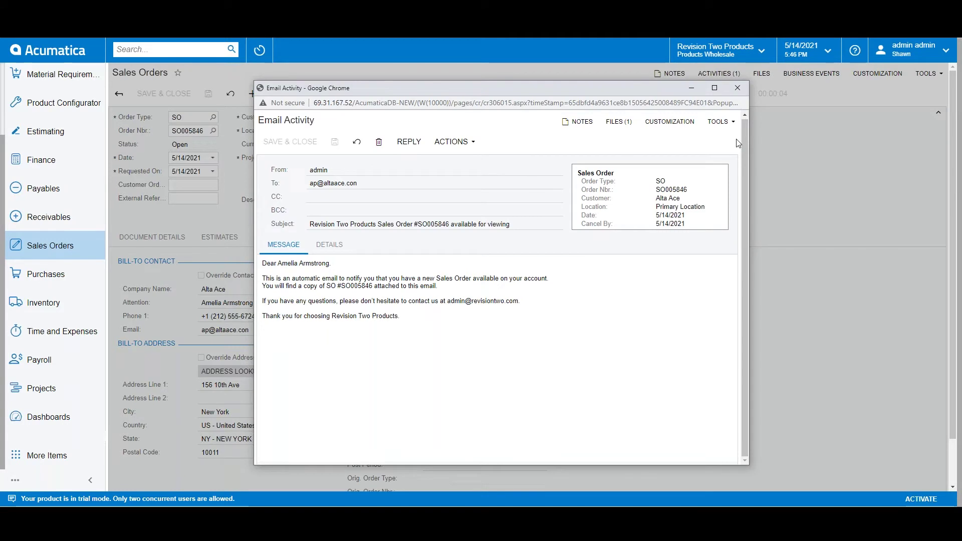
pyautogui.click(737, 89)
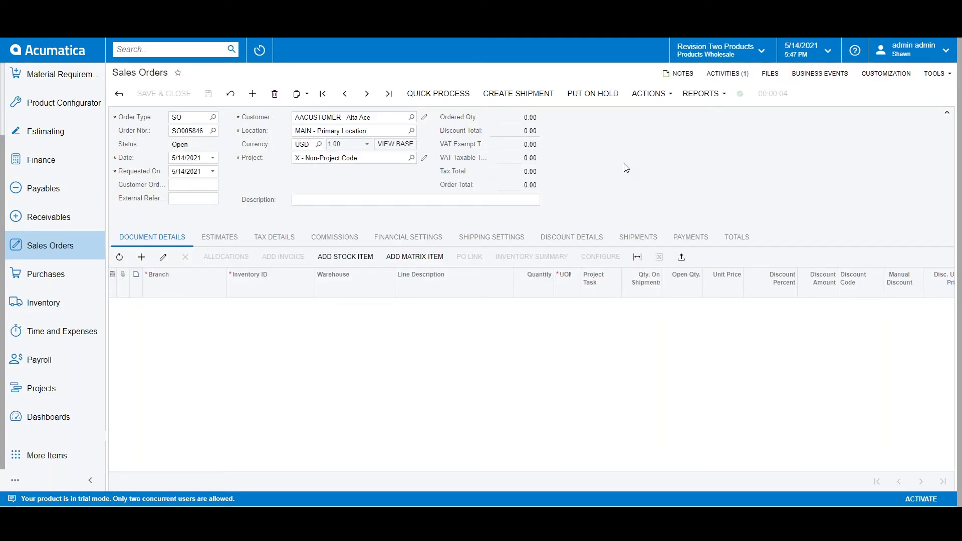
# - Check the Shipping Clerk dashboard, then create shipment 003465 from order SO005846 with default parameters
pyautogui.click(55, 416)
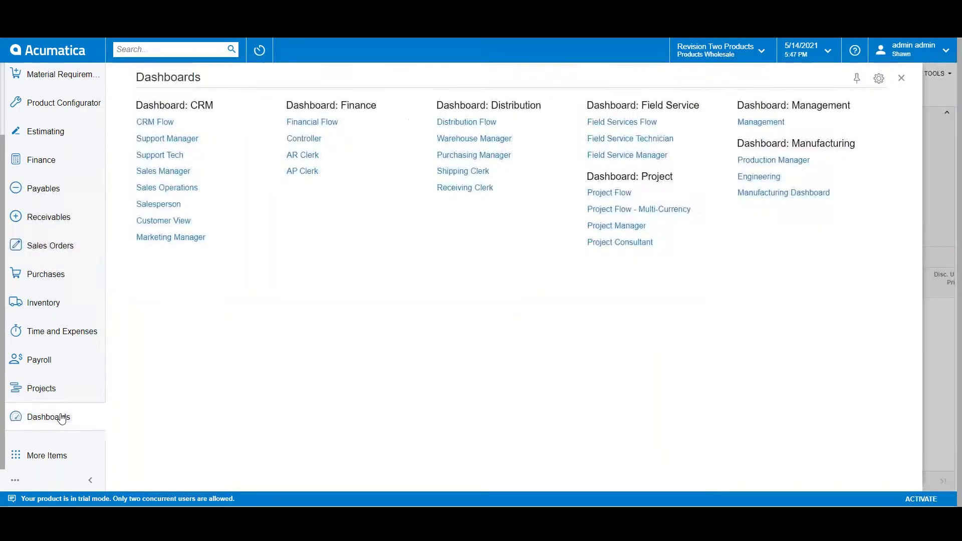
pyautogui.click(456, 173)
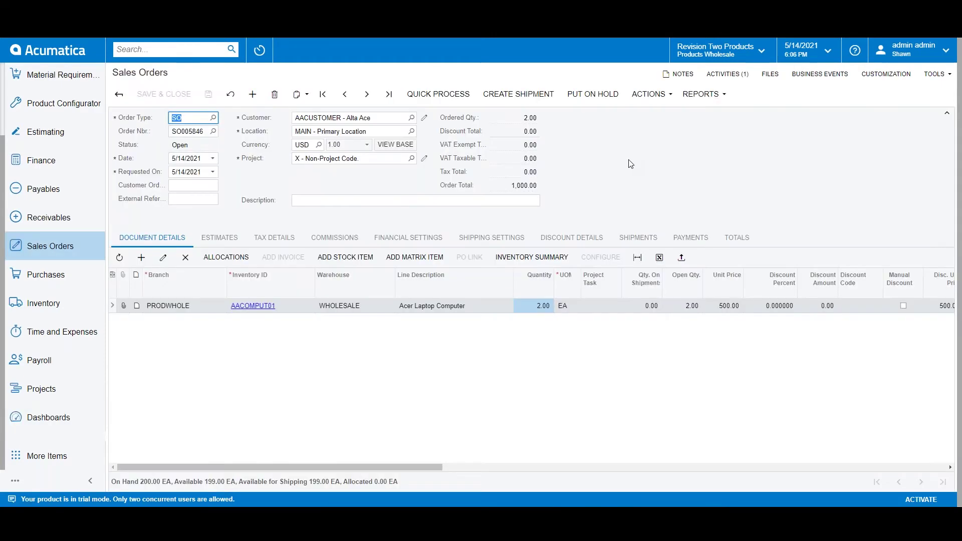
pyautogui.click(521, 99)
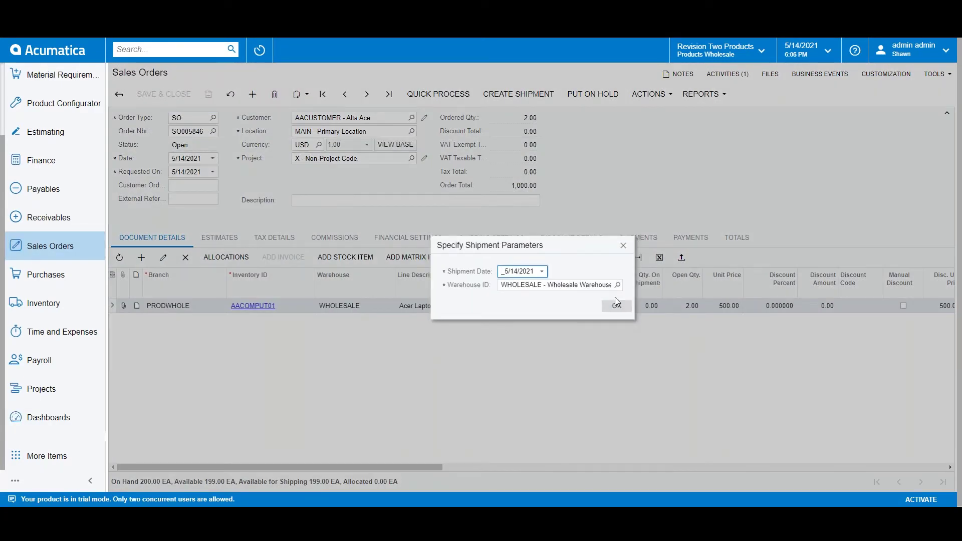
pyautogui.click(616, 306)
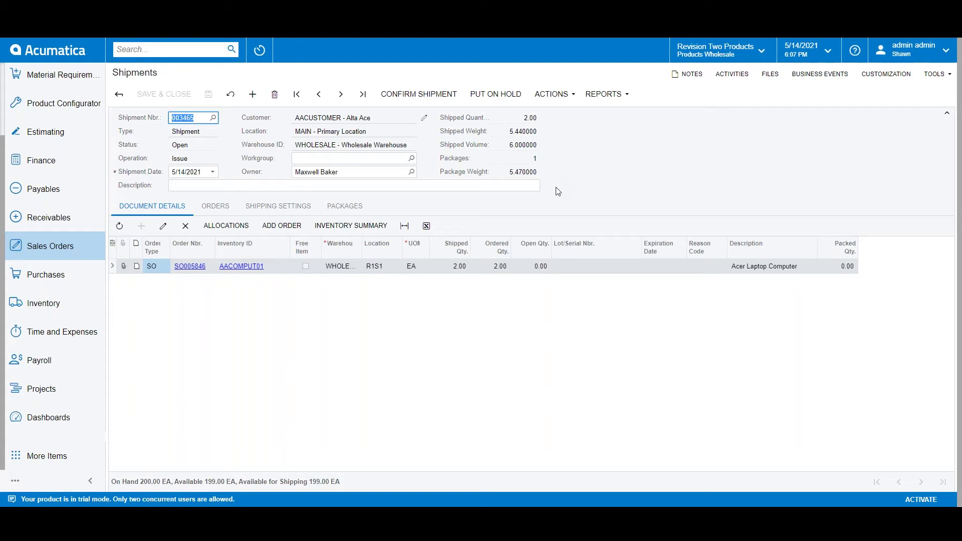
pyautogui.click(551, 94)
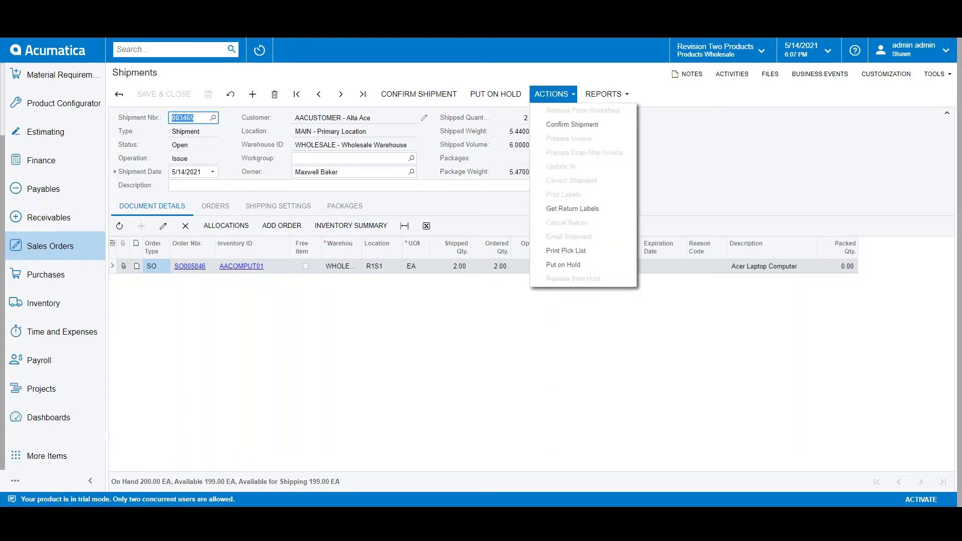
# - Print the pick list for shipment 003465 and review its single 5.47 KG MEDIUM package
pyautogui.click(575, 256)
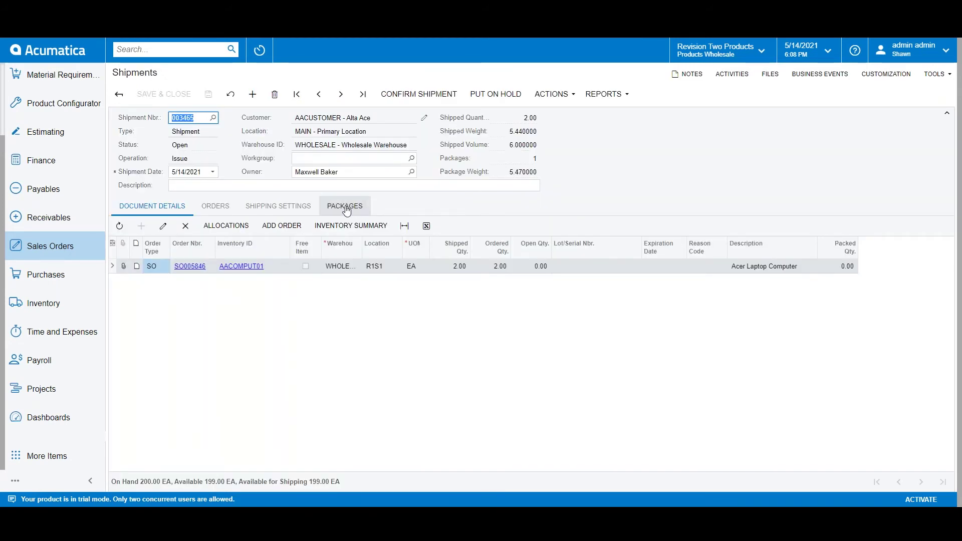
pyautogui.click(345, 206)
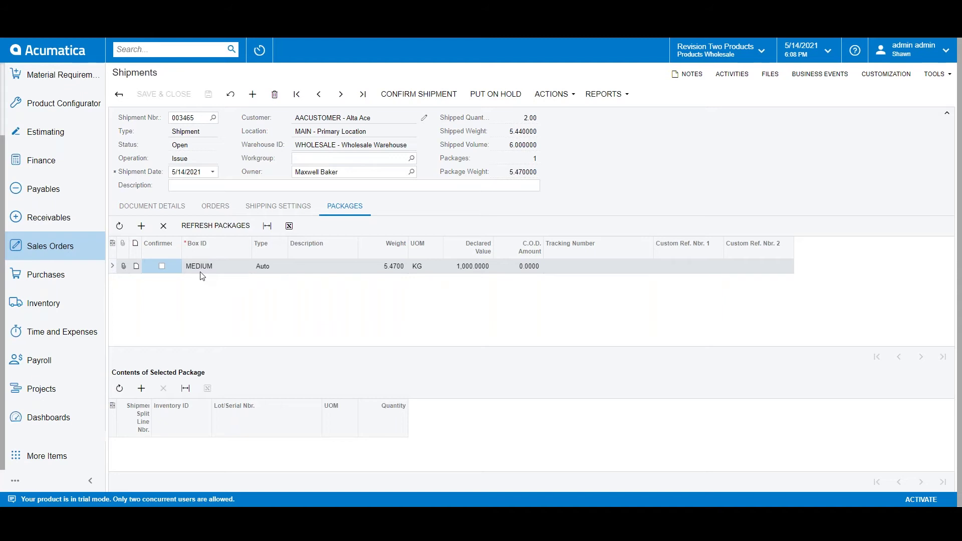
pyautogui.click(551, 94)
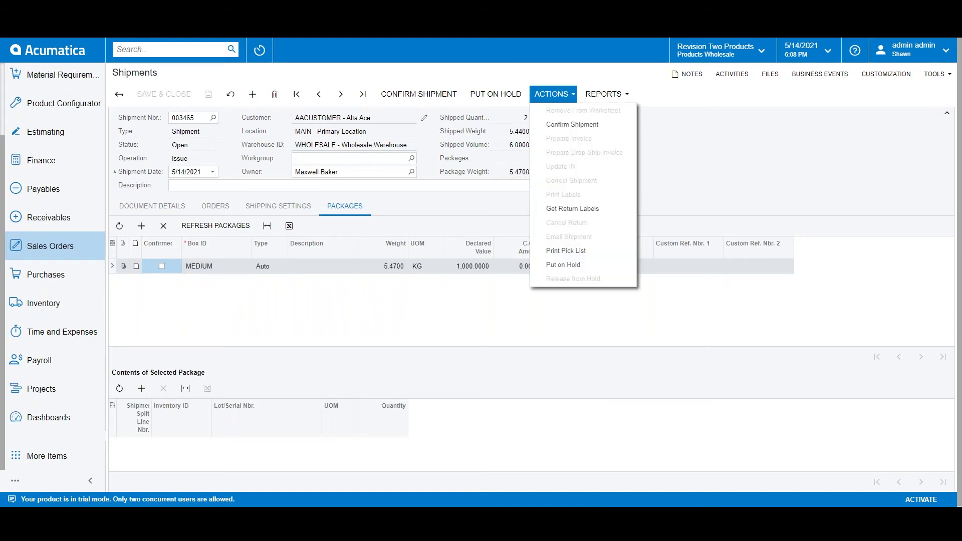
# - Confirm shipment 003465 and open the generated shipping label file attached to its package
pyautogui.click(572, 125)
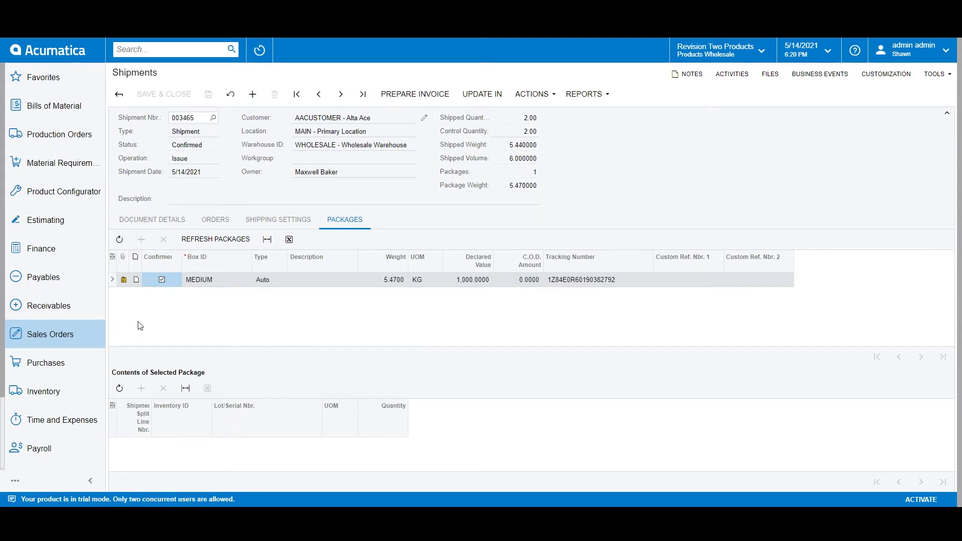
pyautogui.click(124, 280)
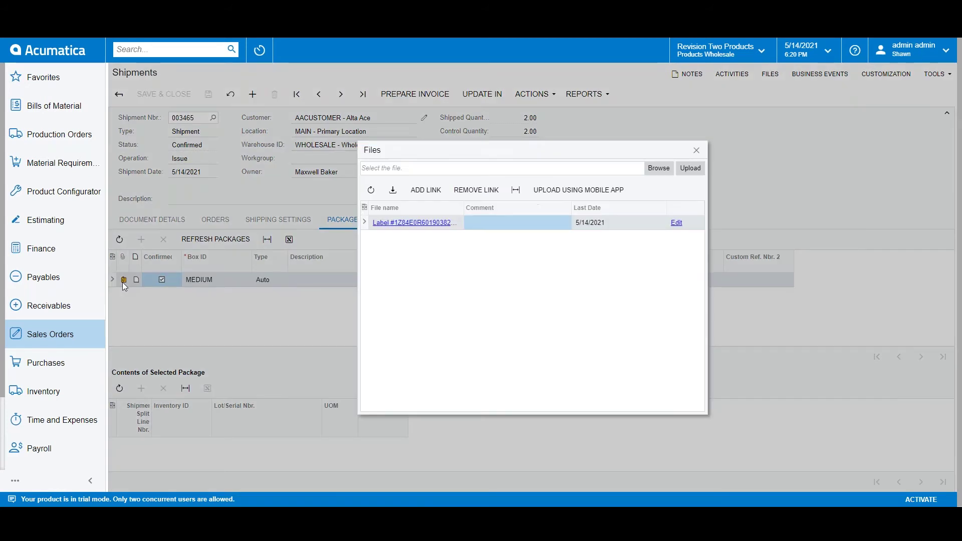
pyautogui.click(419, 224)
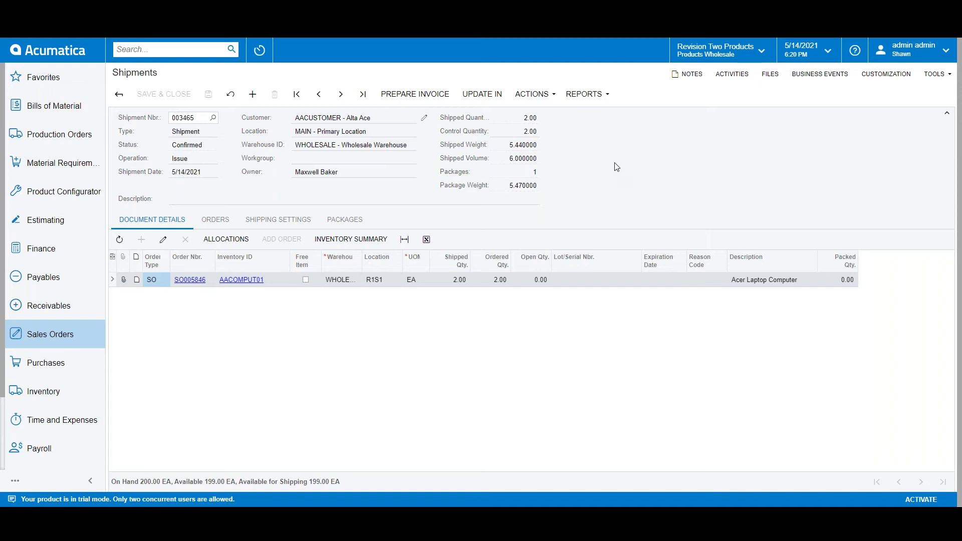
# - Prepare invoice AR008989 from shipment 003465, balanced at 1,208.09
pyautogui.click(533, 94)
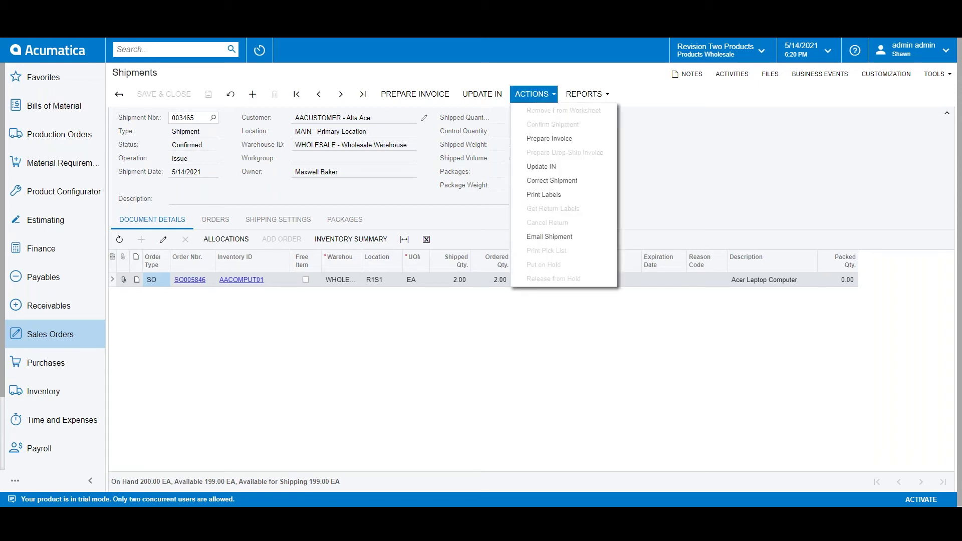
pyautogui.click(550, 141)
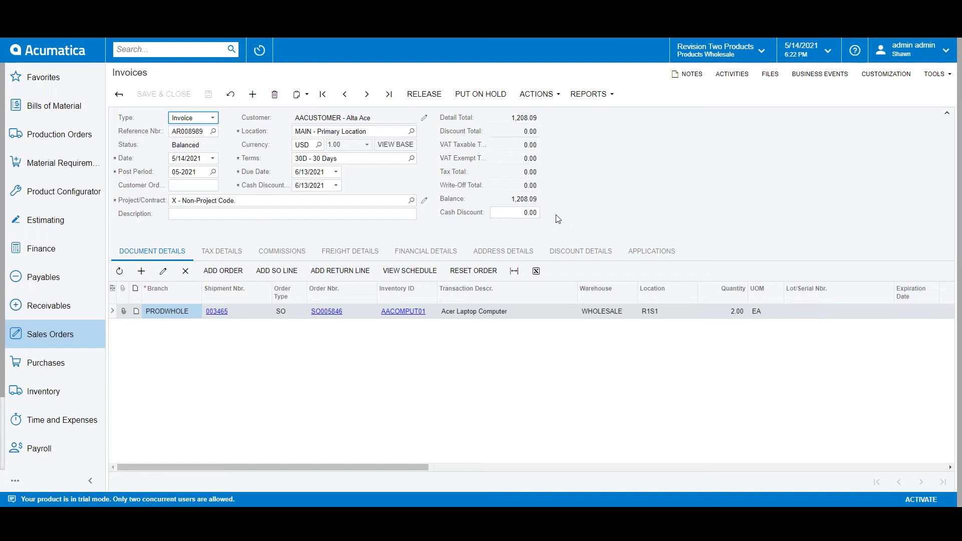
pyautogui.click(599, 95)
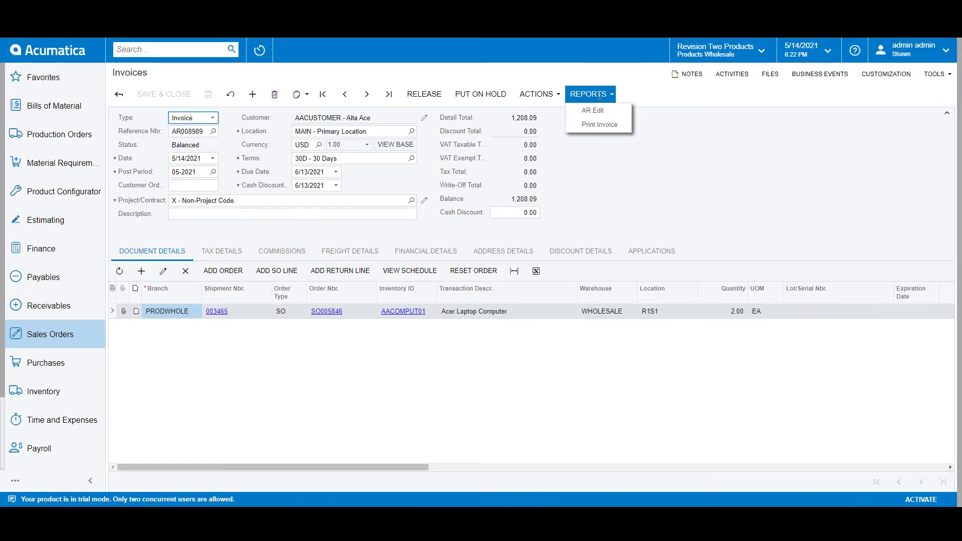
pyautogui.click(599, 124)
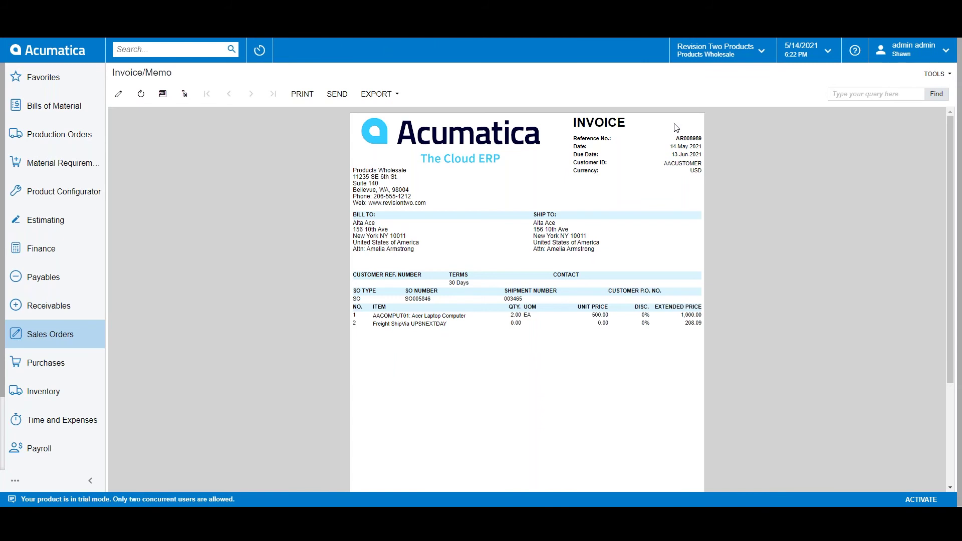
pyautogui.hotkey('alt', 'Left')
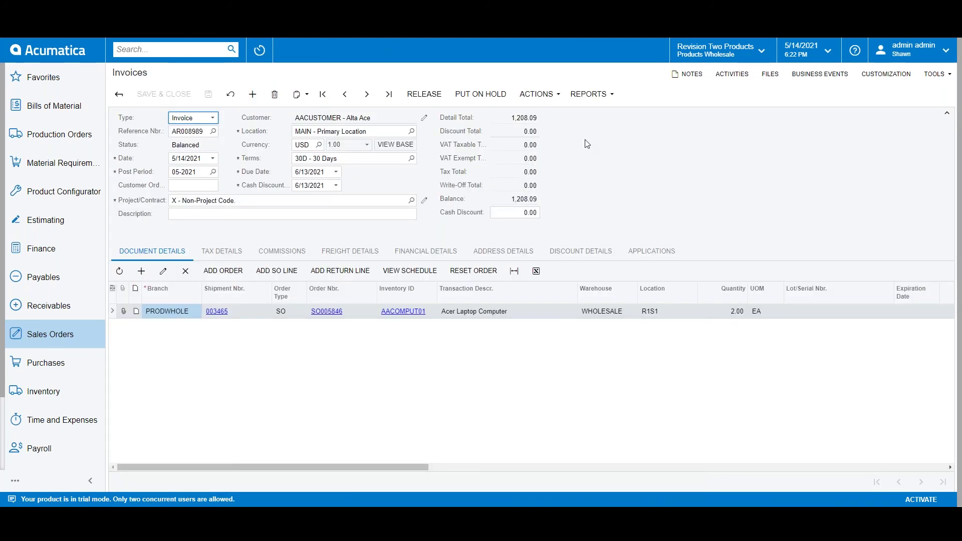
pyautogui.click(545, 94)
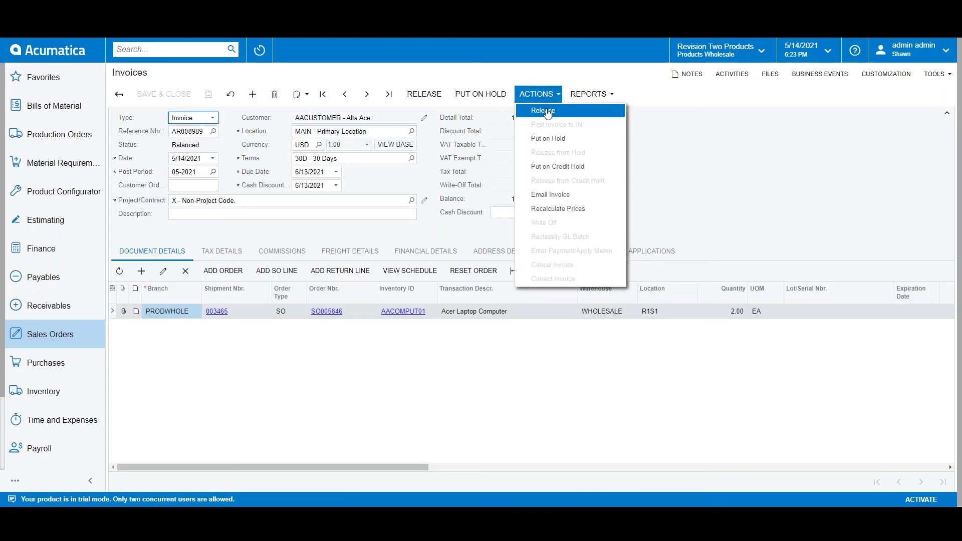
# - Release invoice AR008989, review its GL batch AR008640, then list Process Invoices and Memos actions
pyautogui.click(544, 110)
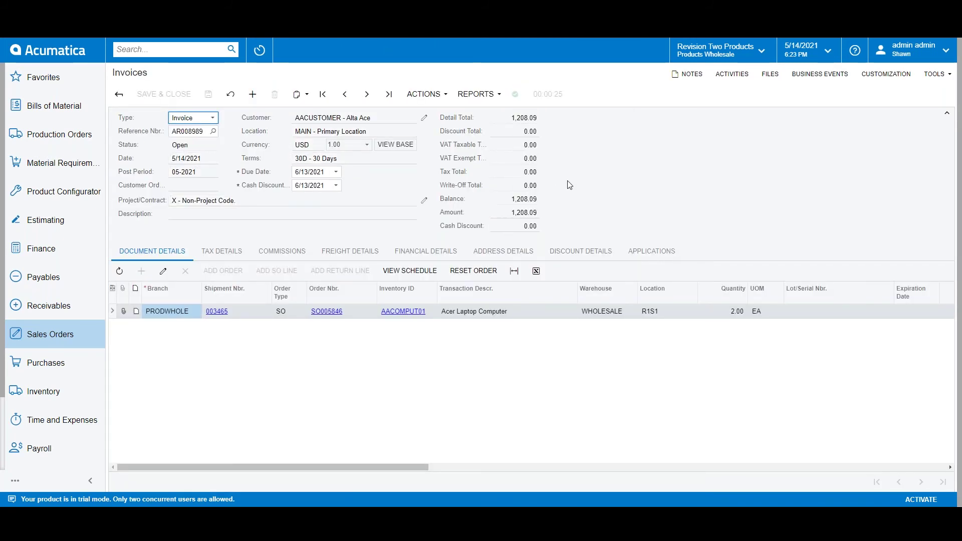
pyautogui.click(426, 251)
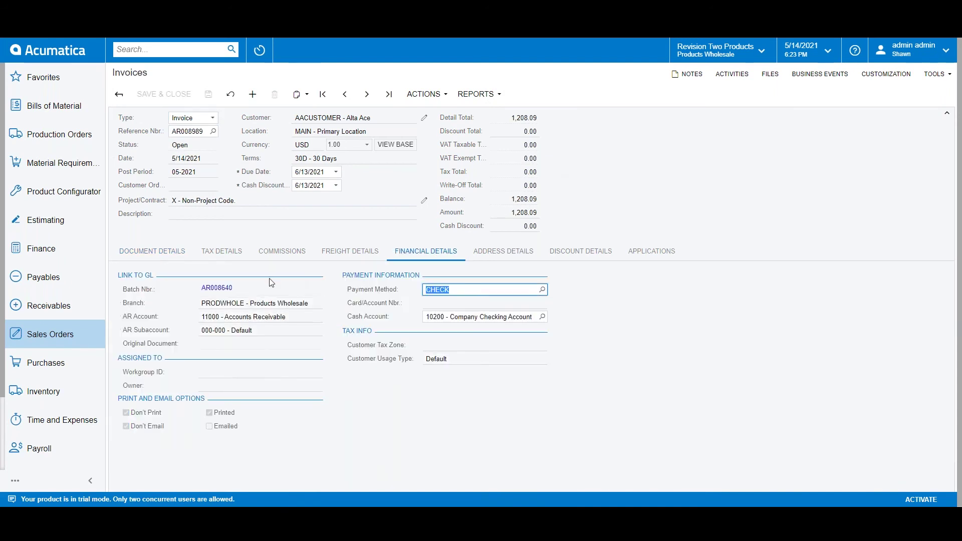
pyautogui.click(217, 288)
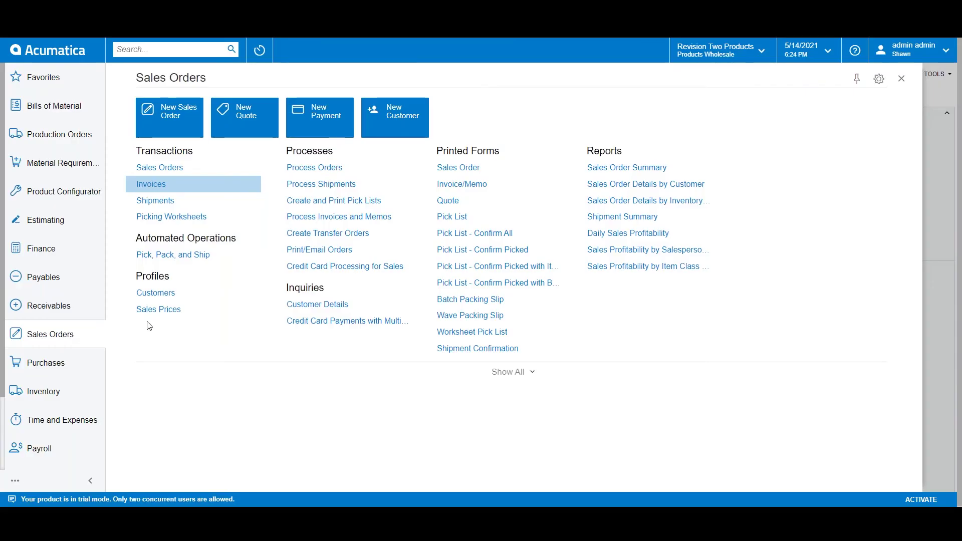
pyautogui.click(279, 217)
pyautogui.click(292, 122)
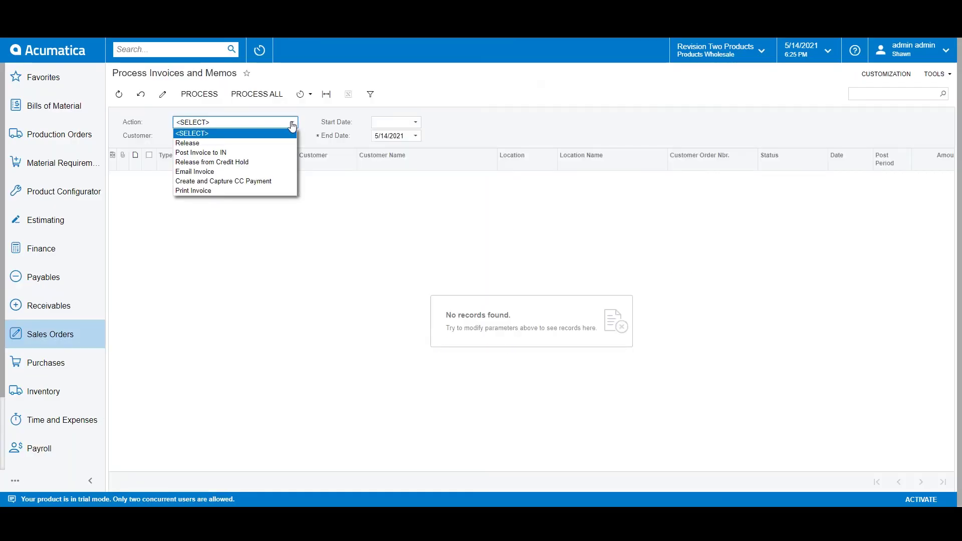